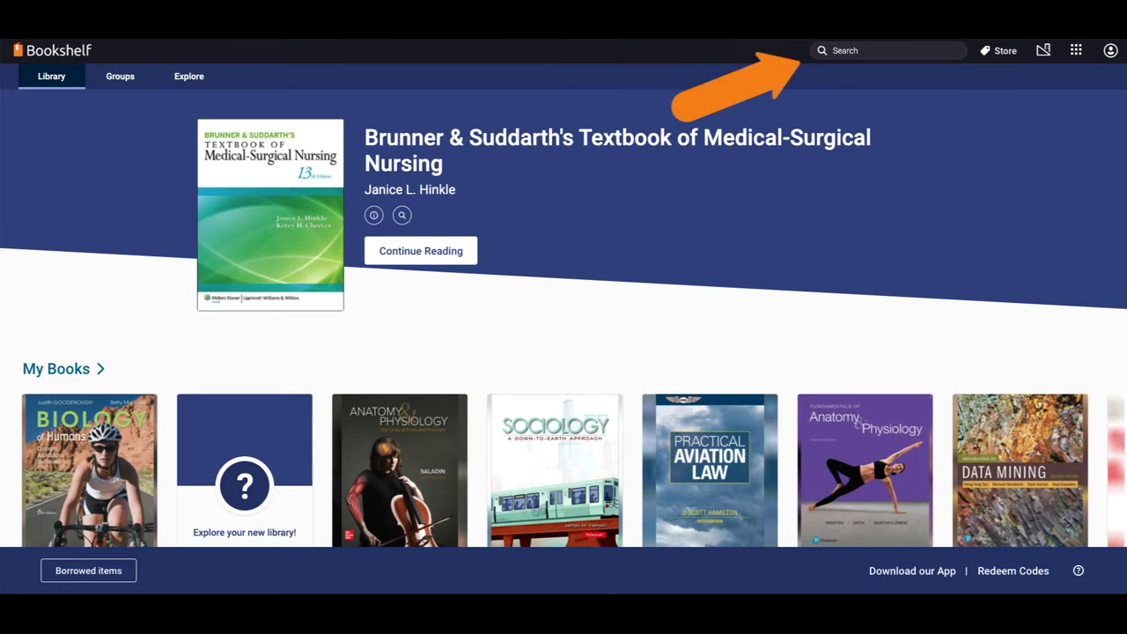
Search the library for "plasma" and start a search within Brunner & Suddarth's Textbook of Medical-Surgical Nursing
click(833, 50)
text(plasma)
key(Return)
key(Escape)
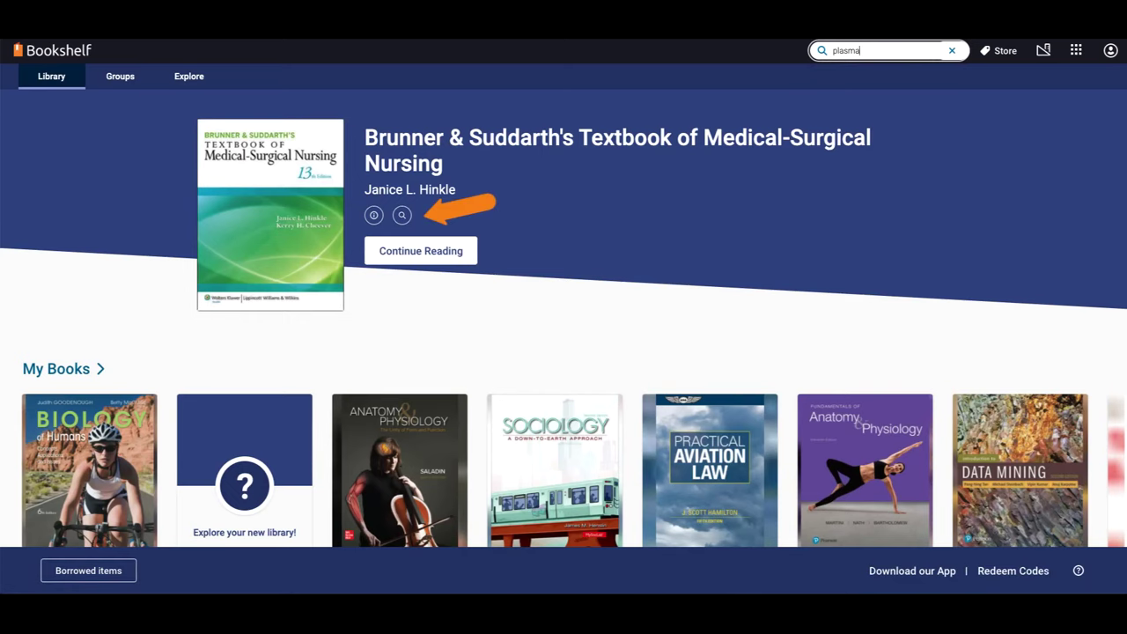
click(402, 214)
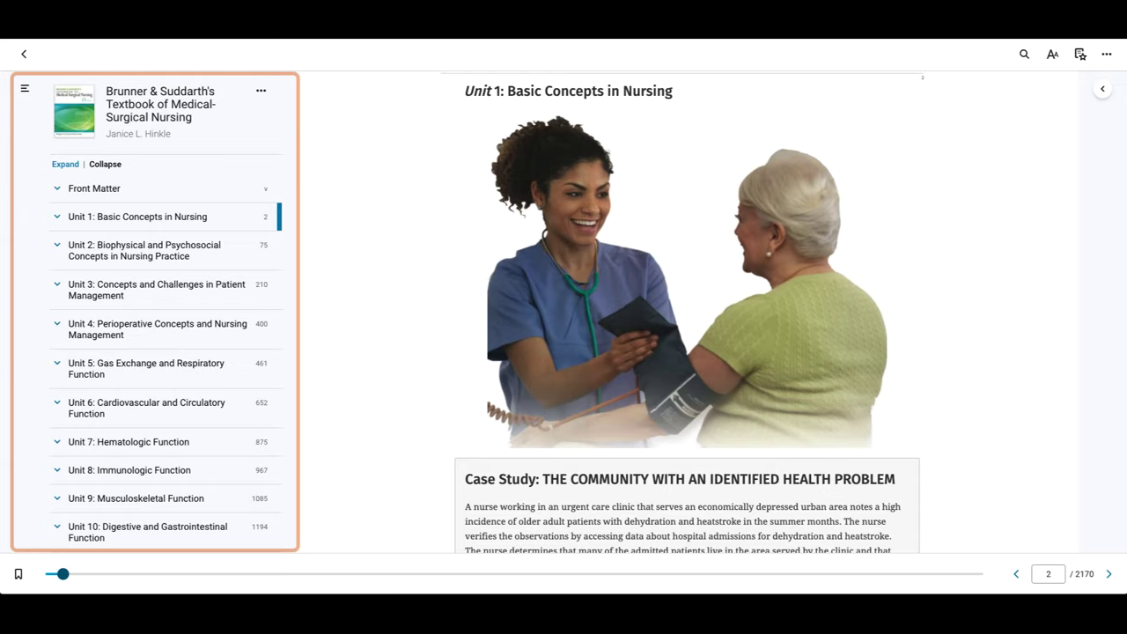
Expand Unit 1 in the table of contents and go to "Read More About This Case" under QSEN Competency Focus
click(56, 217)
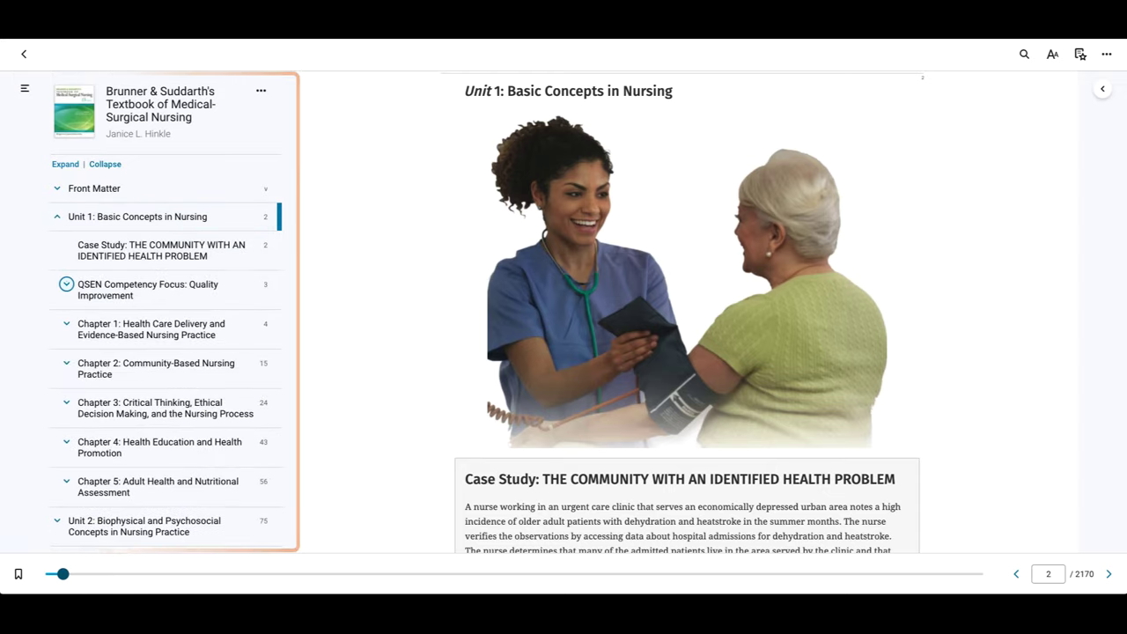
click(128, 324)
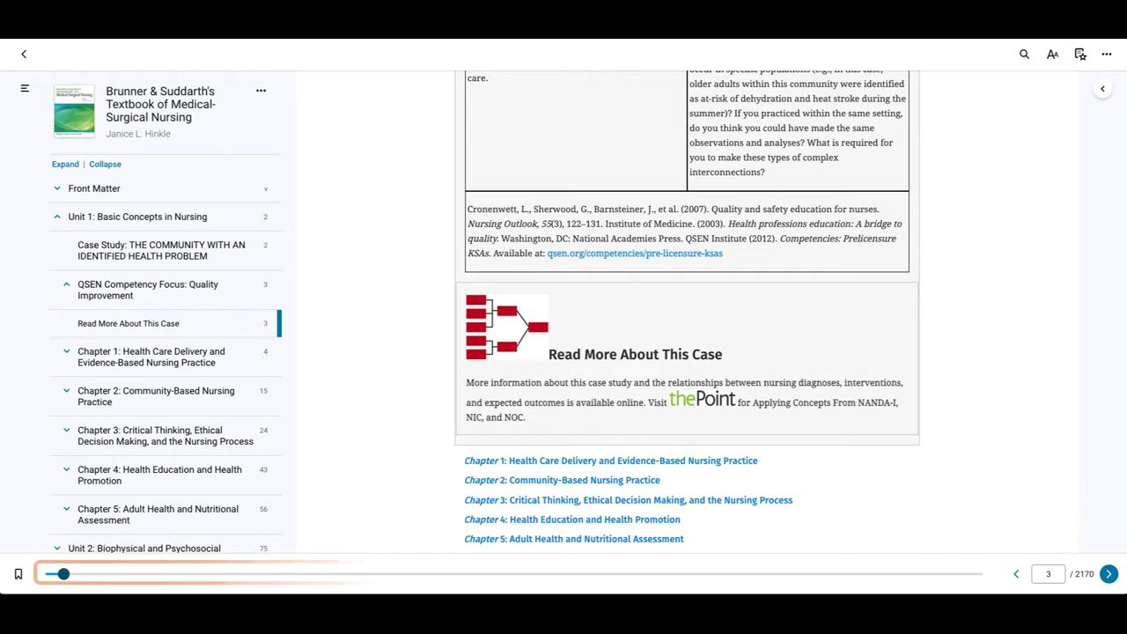
Jump ahead in the textbook to page 123 and bookmark that page
drag(63, 574, 113, 573)
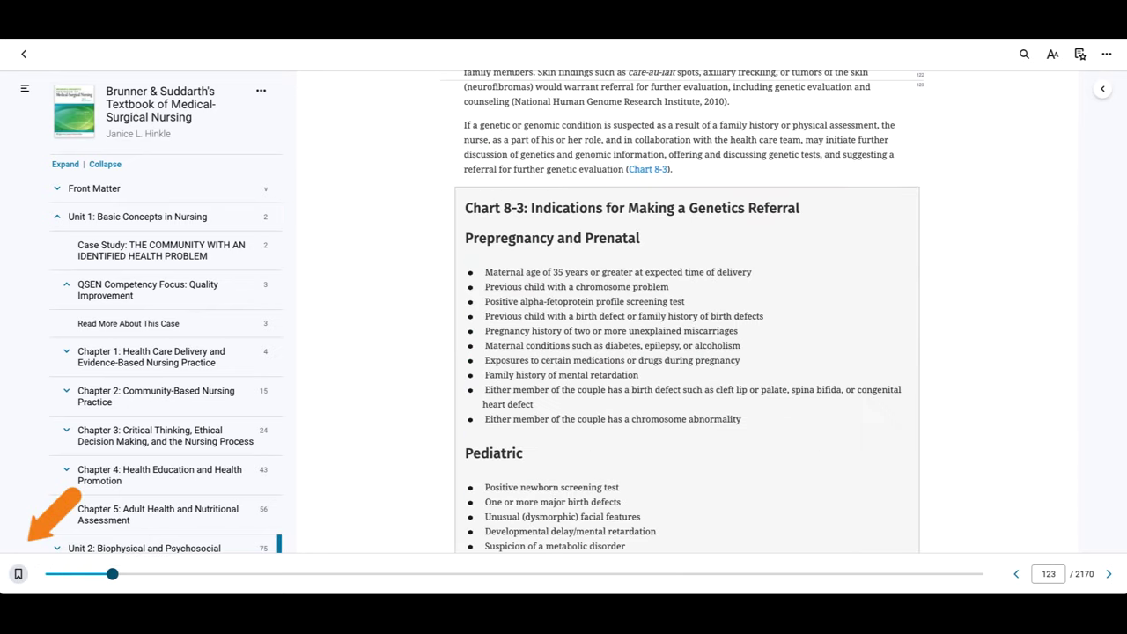
click(17, 573)
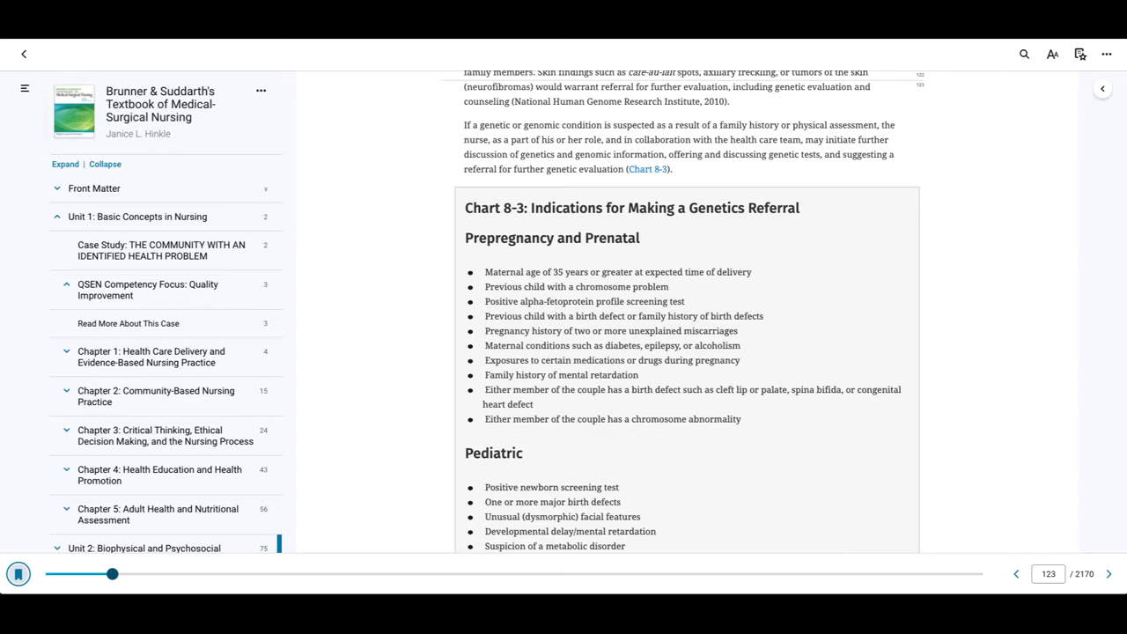
Go to page 200 and highlight the first sentence under Assessment and Diagnostic Findings with the blue Exam highlighter
click(1048, 574)
text(200)
key(Return)
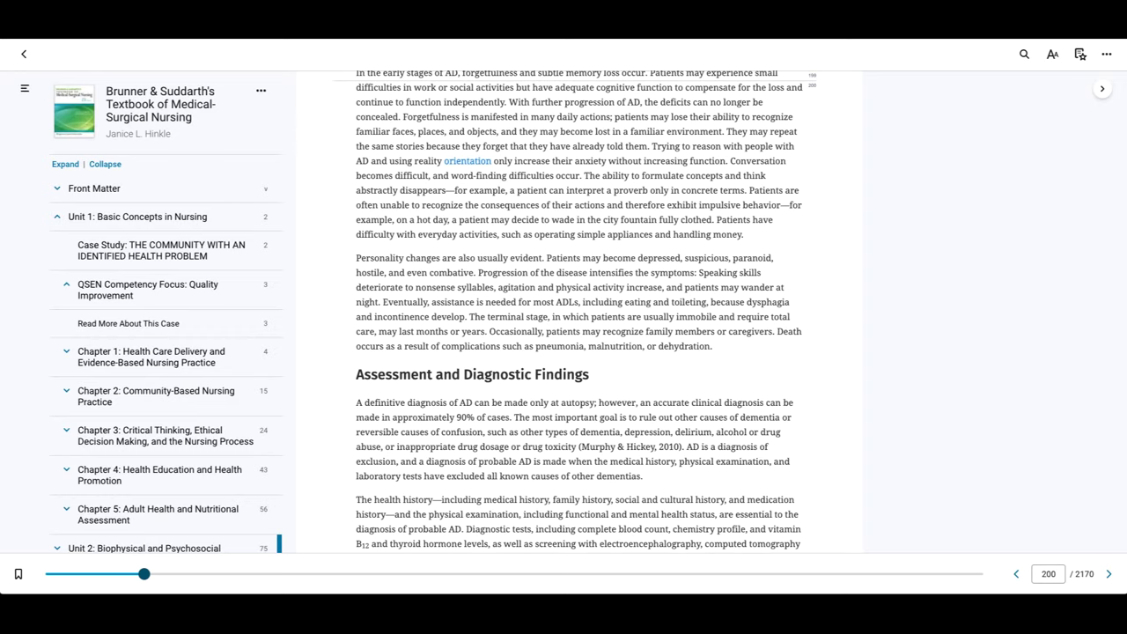
drag(356, 403, 513, 417)
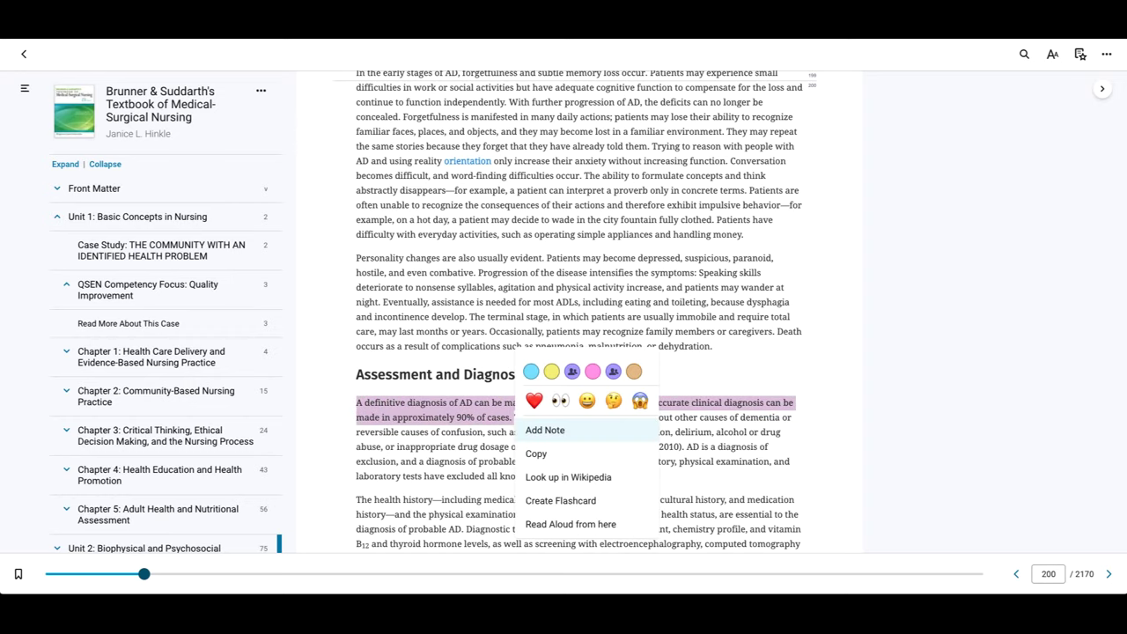
click(531, 370)
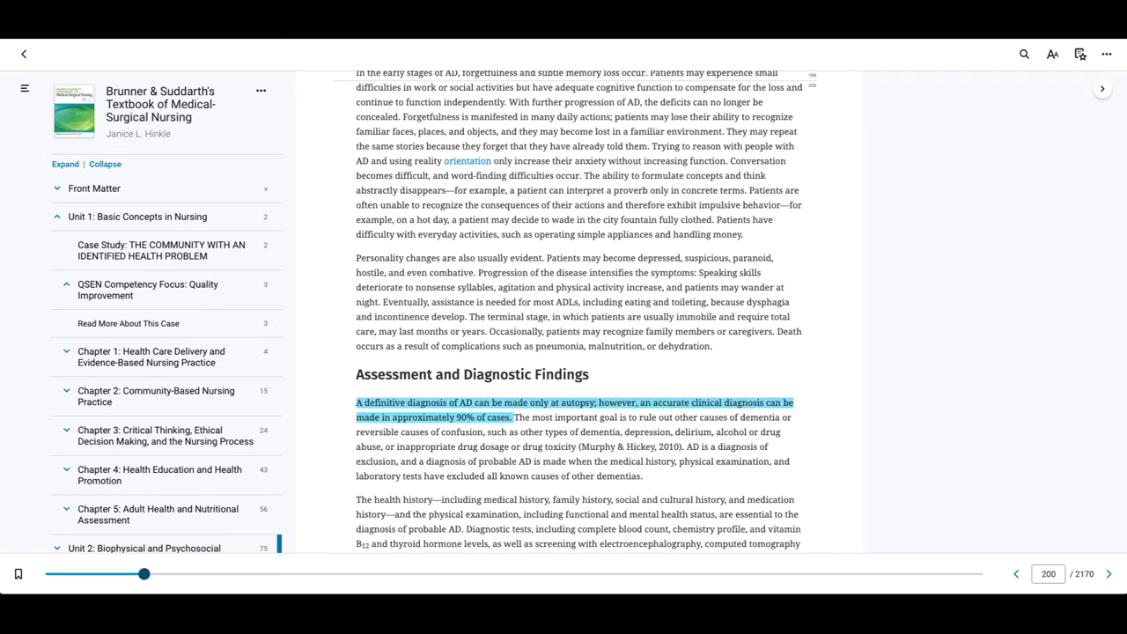
Add the note "On the unit quiz" to the blue highlight on page 200 and collapse the notes margin
click(423, 410)
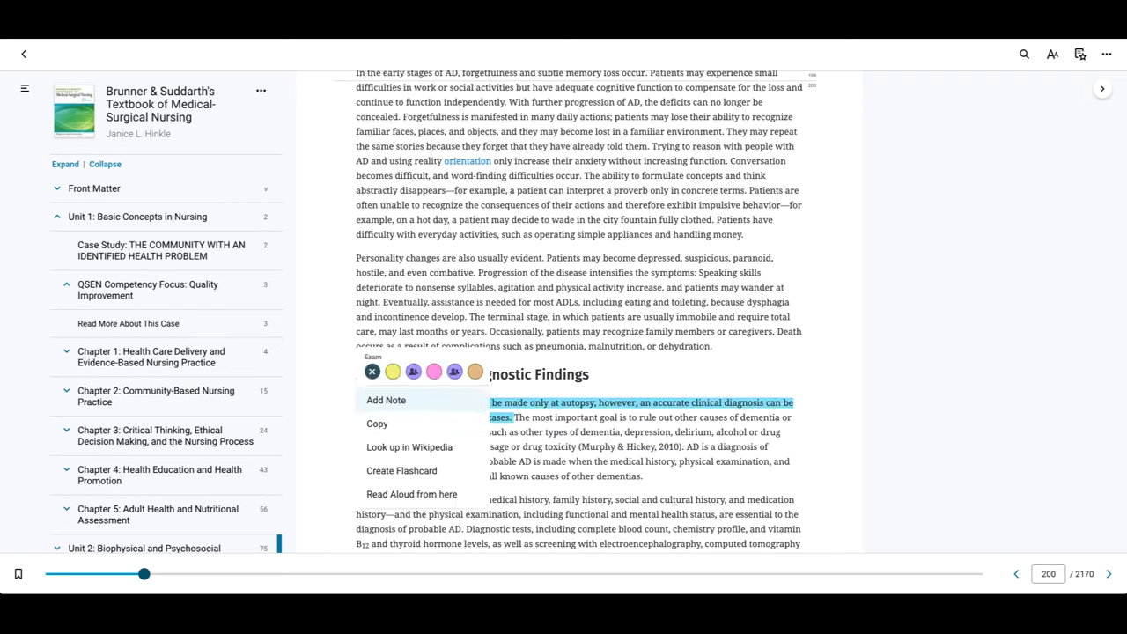
click(423, 401)
text(On the unit quiz)
key(Return)
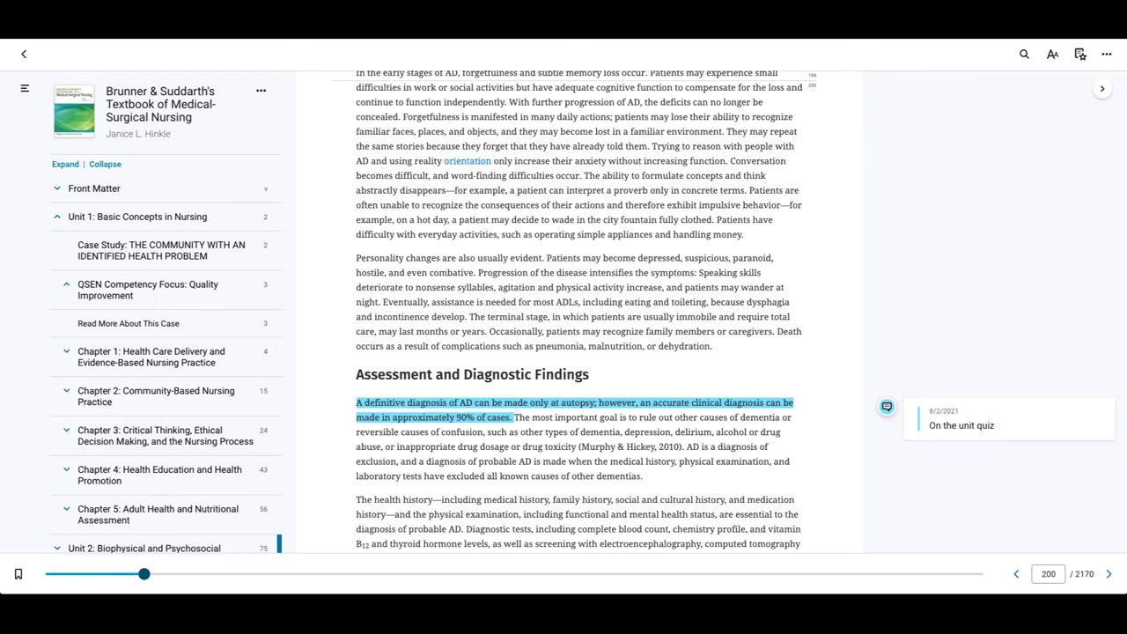
click(1101, 88)
Create a flashcard from the highlighted sentence with "Diagnosis of AD" on the back and save it in the Chapter 3 deck
click(530, 410)
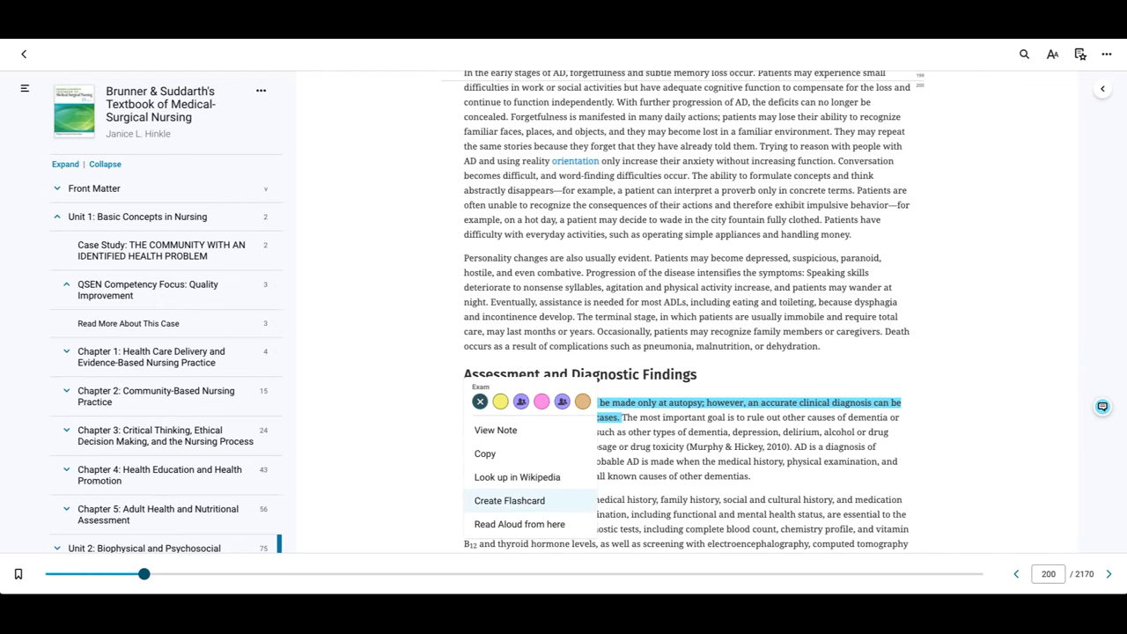
click(510, 500)
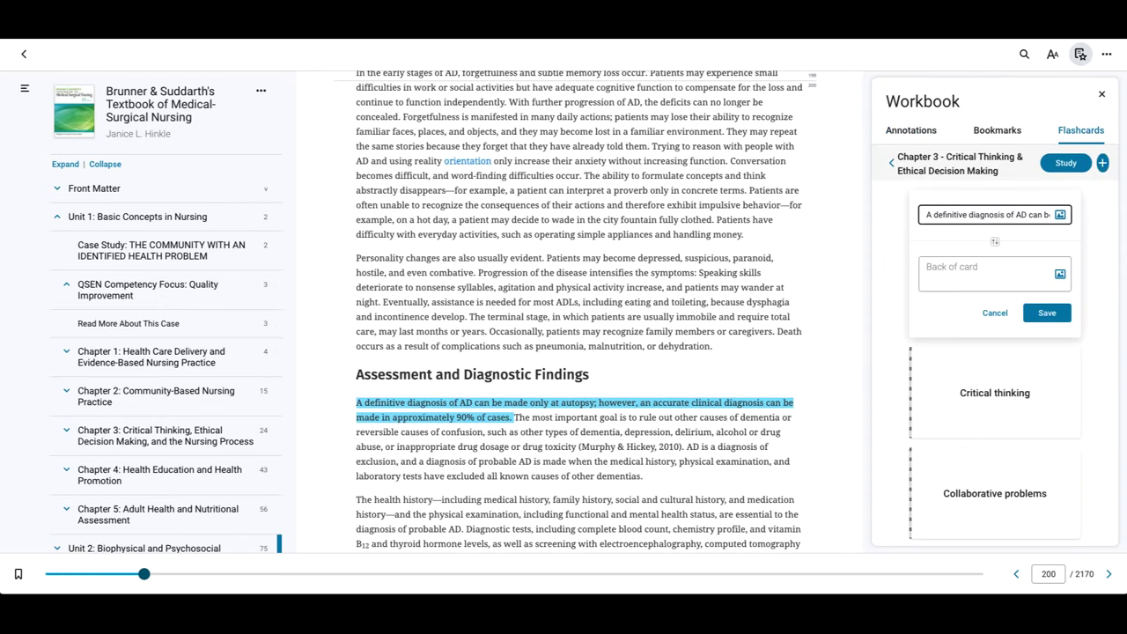
text(Diagnosis of AD)
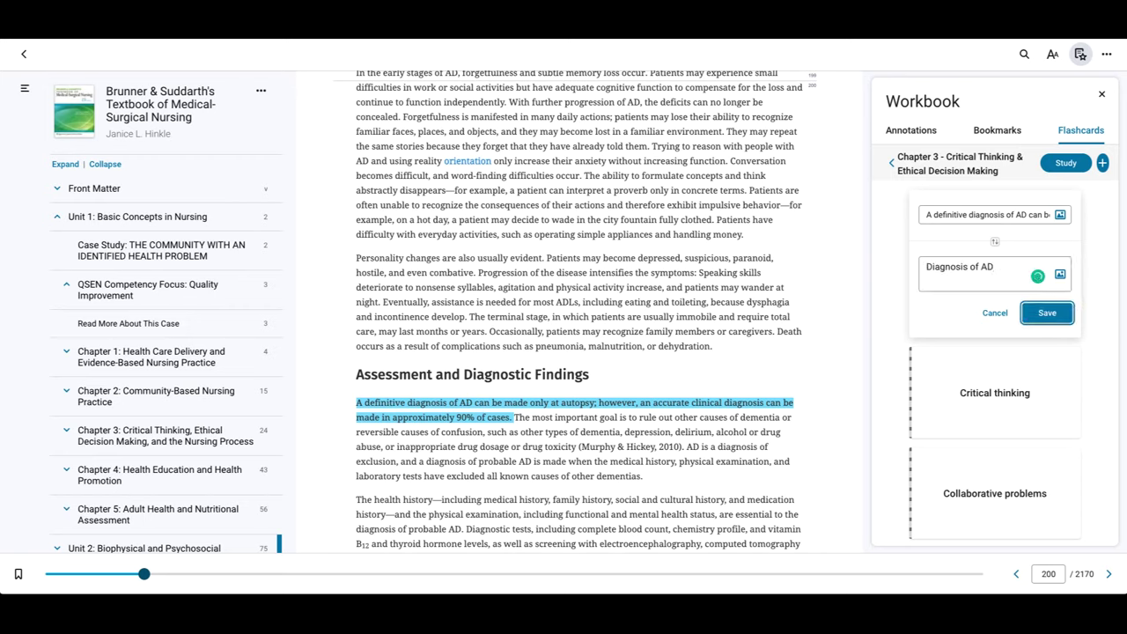
click(1047, 313)
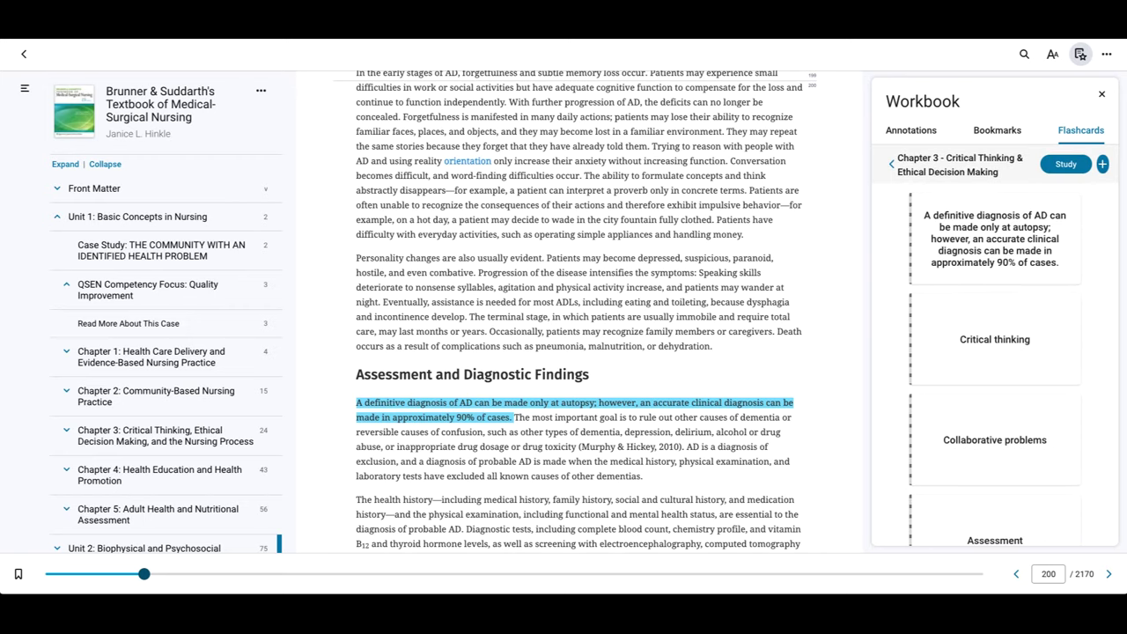
Edit the note on the blue highlight to read "On the unit test" and save it
click(1080, 54)
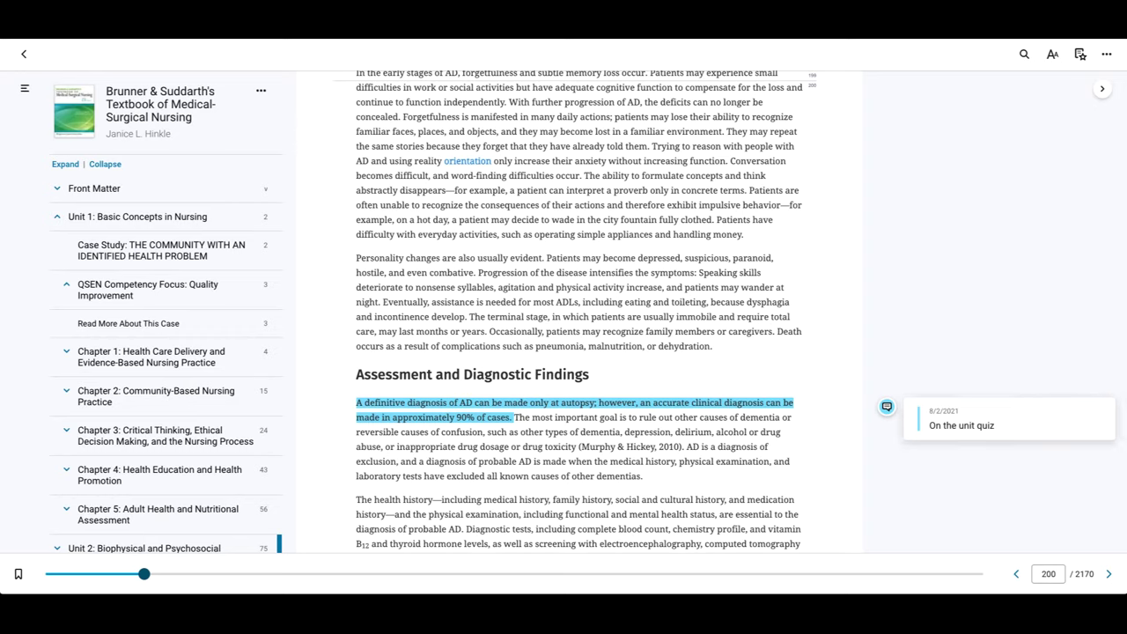
click(962, 425)
double_click(993, 418)
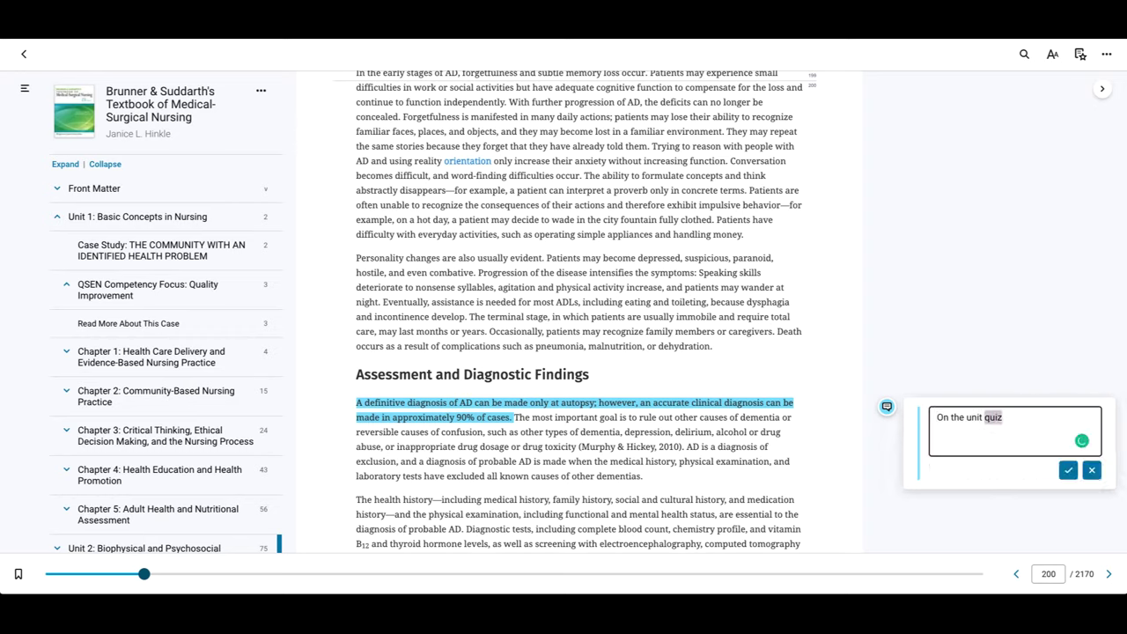
text(test)
click(1068, 470)
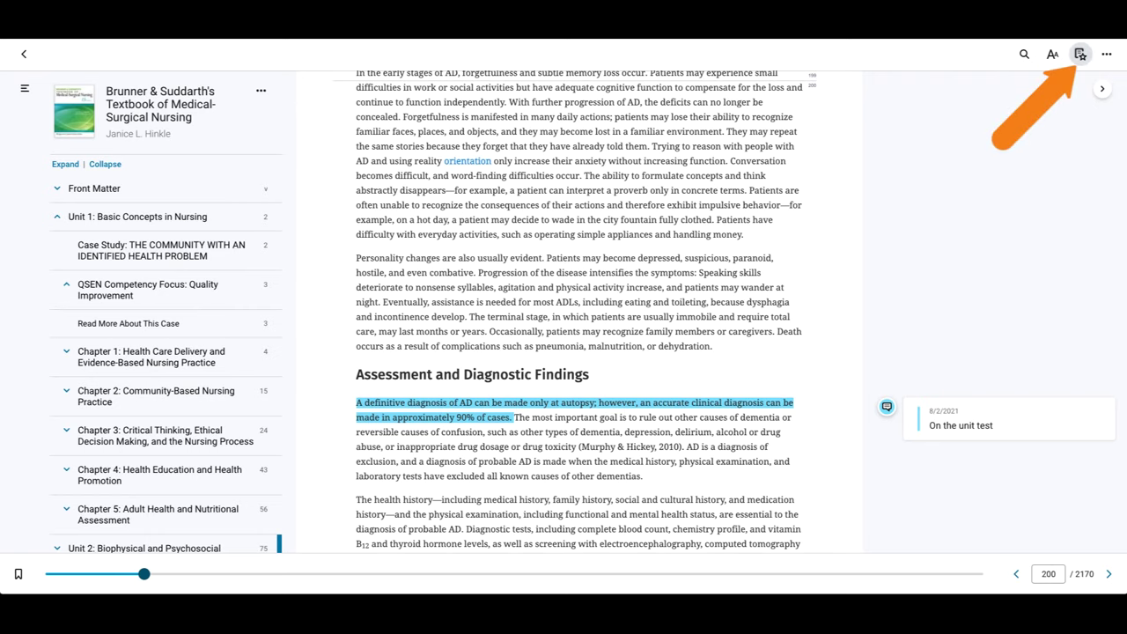
Add a new pink highlighter named "Wicked Important", make it public, save it and view the sharing preferences
click(1080, 54)
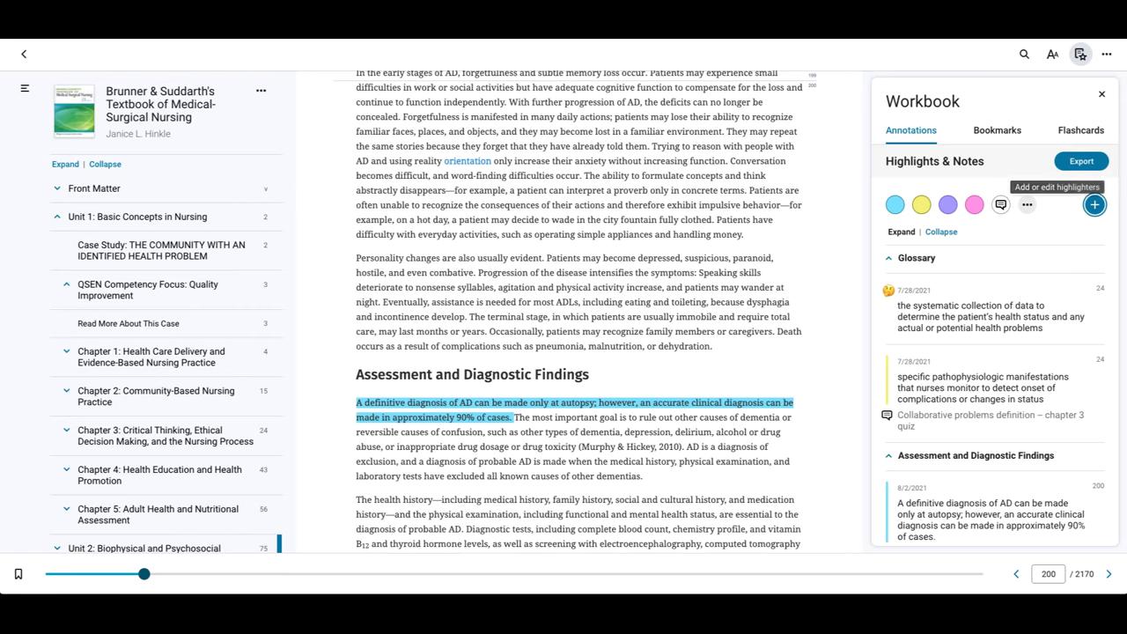
click(1095, 205)
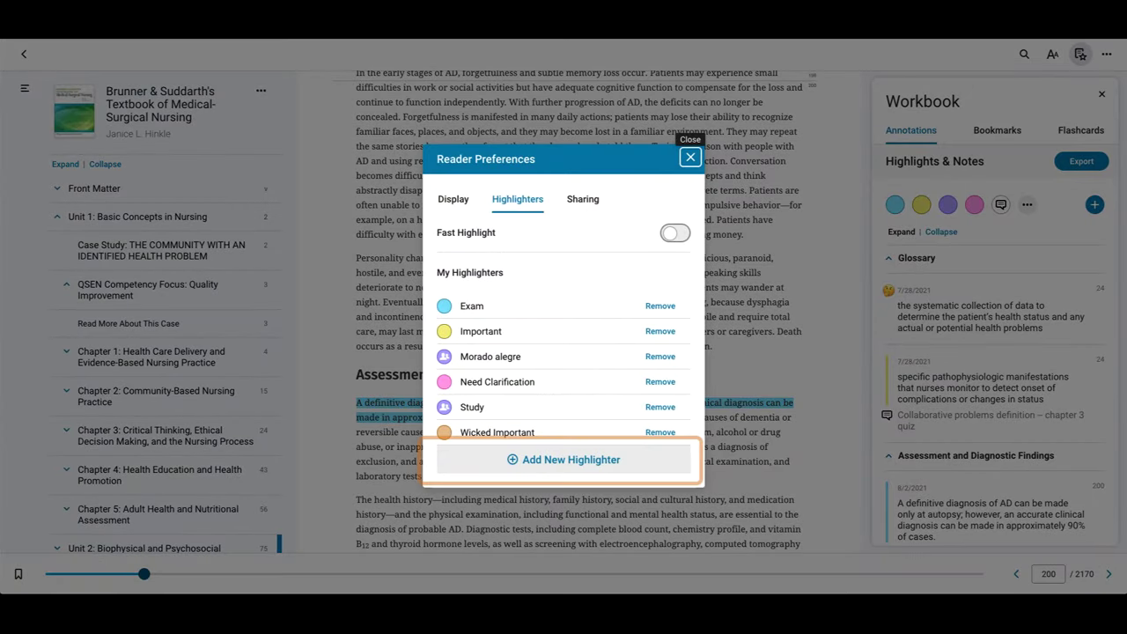
click(564, 460)
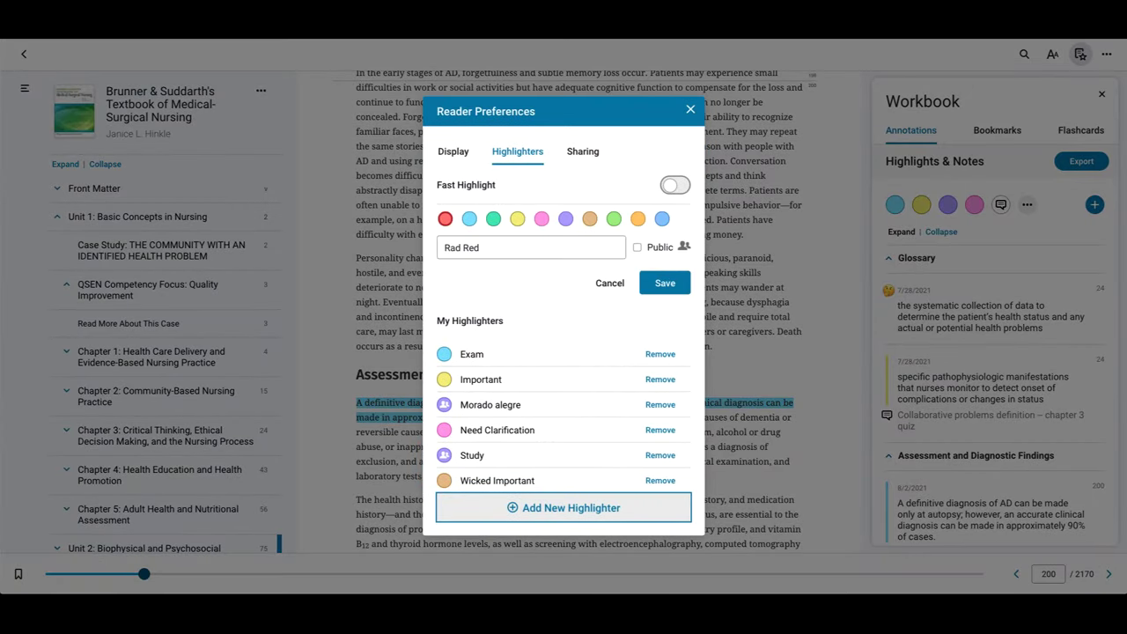
click(541, 218)
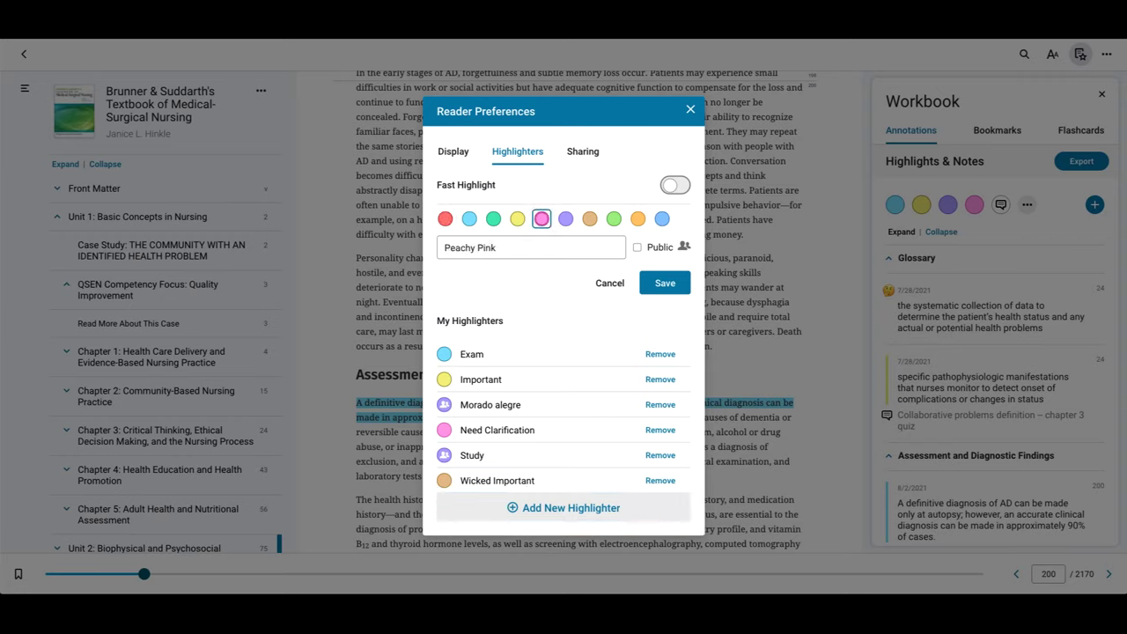
triple_click(470, 248)
text(Wicked Important)
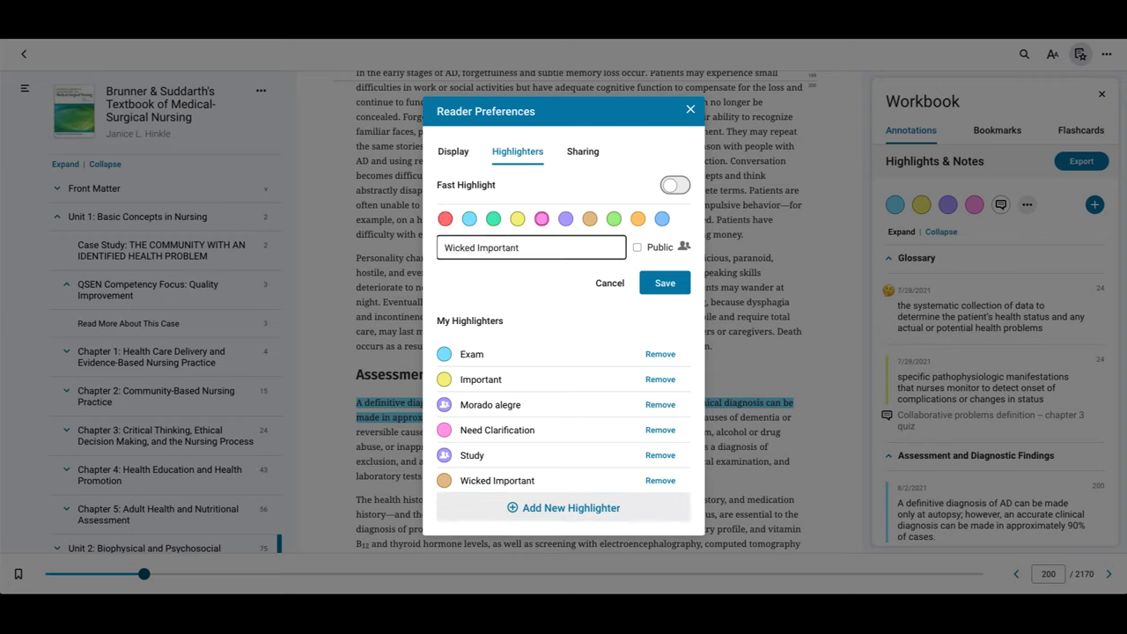
click(637, 248)
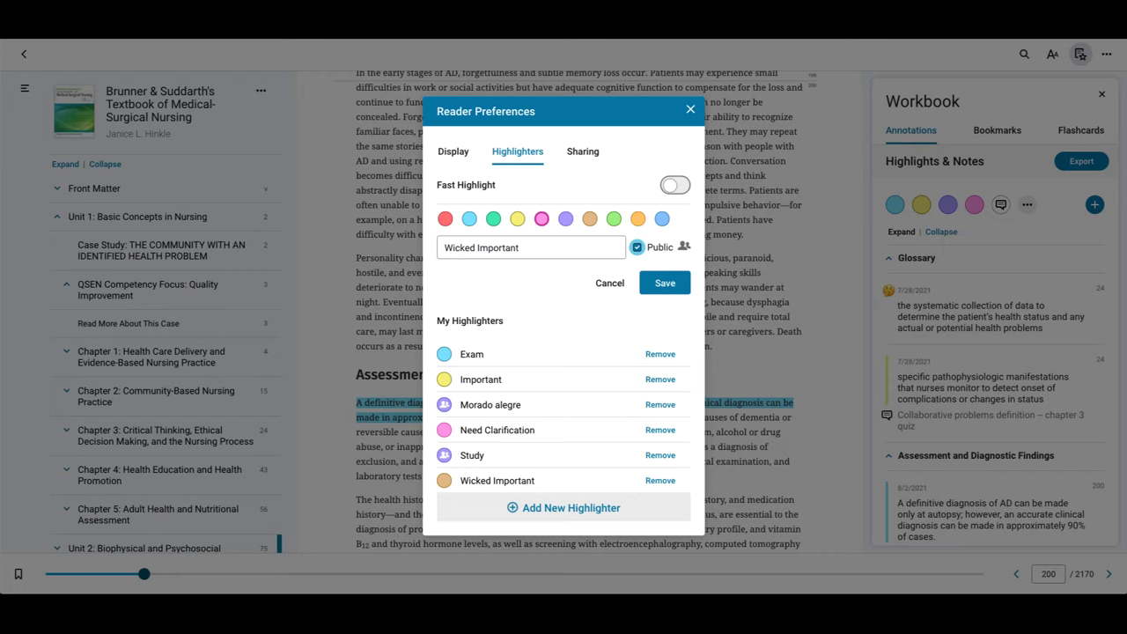
click(665, 282)
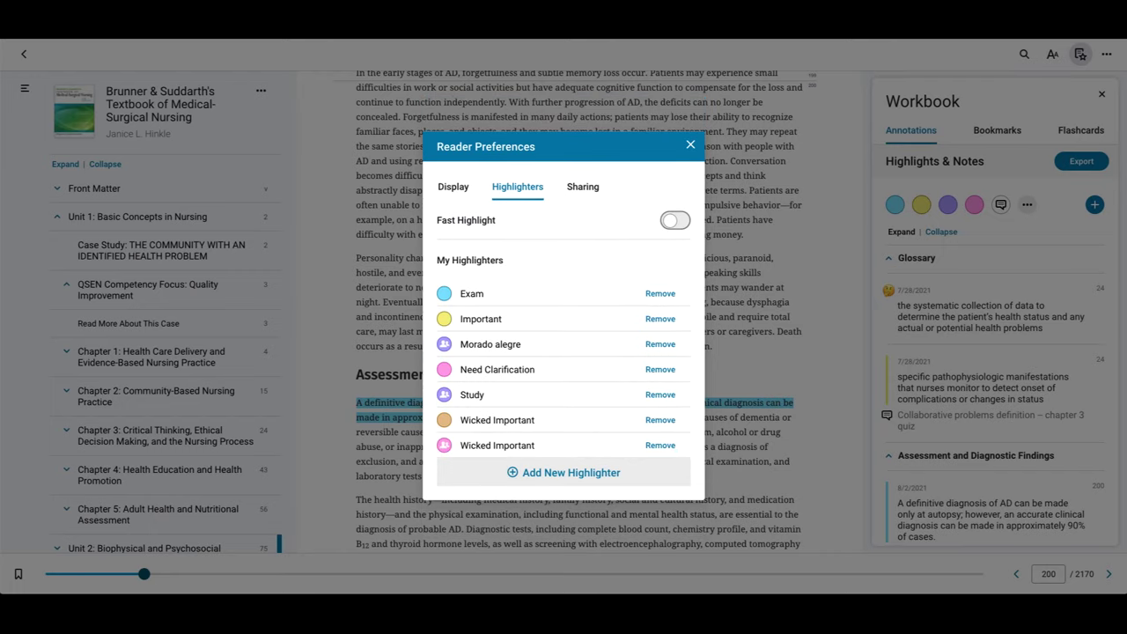
click(582, 186)
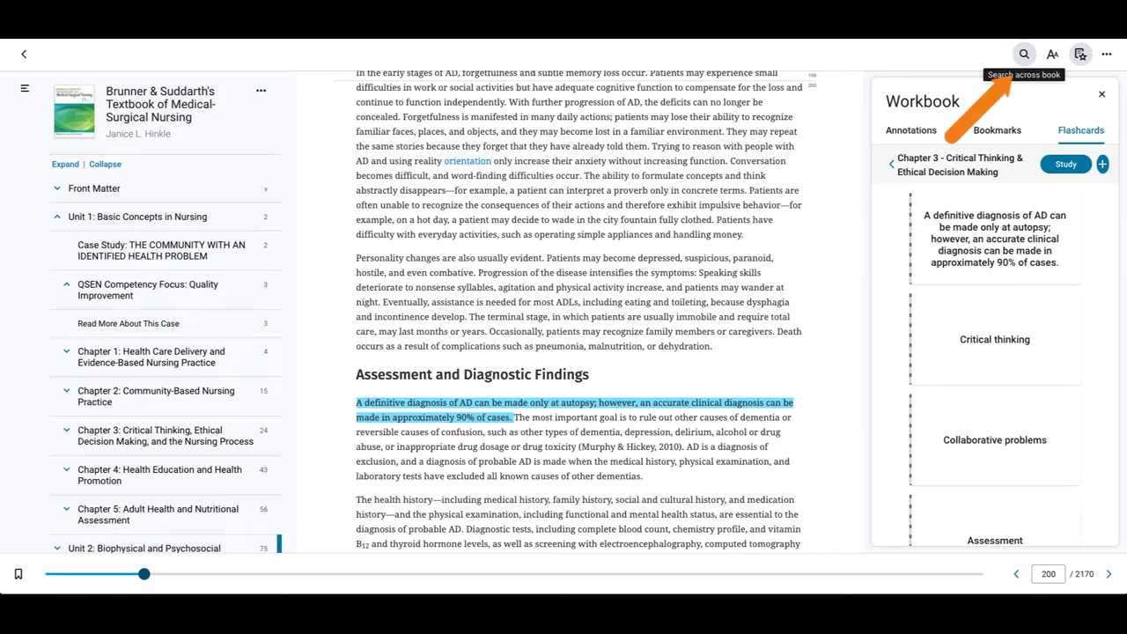
Search across the textbook for "plasma"
click(1025, 54)
click(897, 129)
text(plasma)
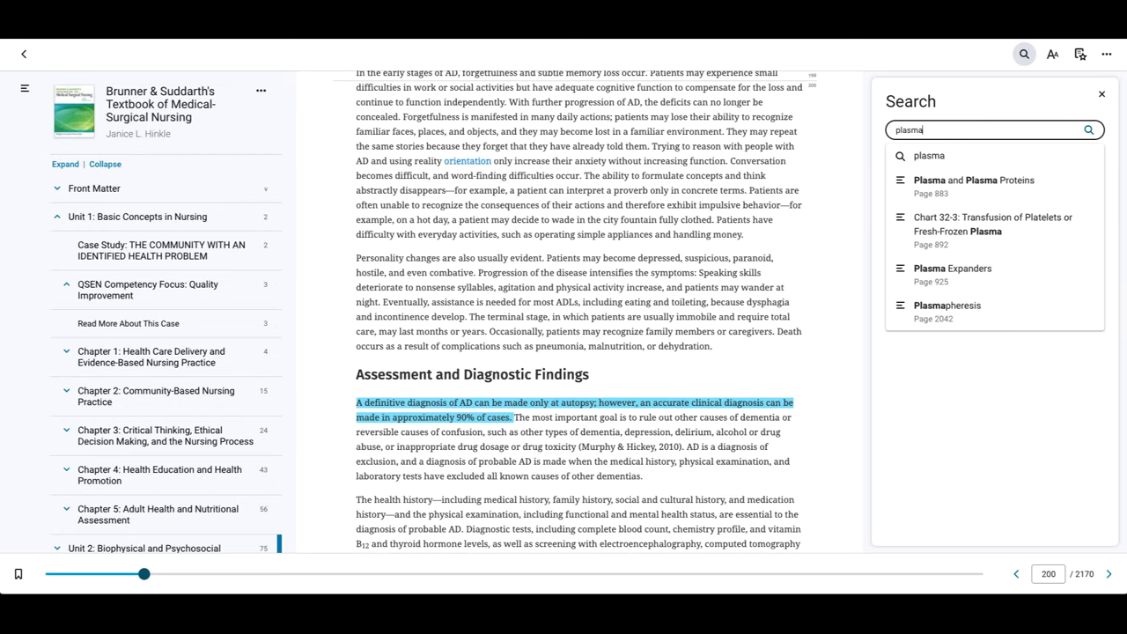
key(Return)
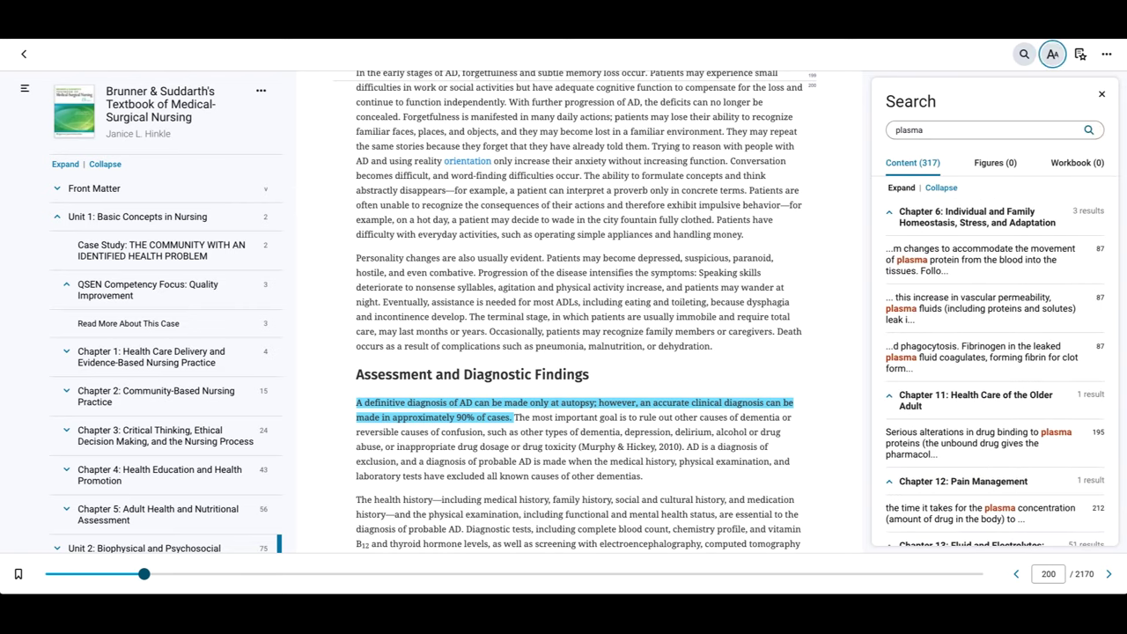
Review the display, highlighter and sharing options in the reader preferences, then close them and show the additional reader options
click(1053, 54)
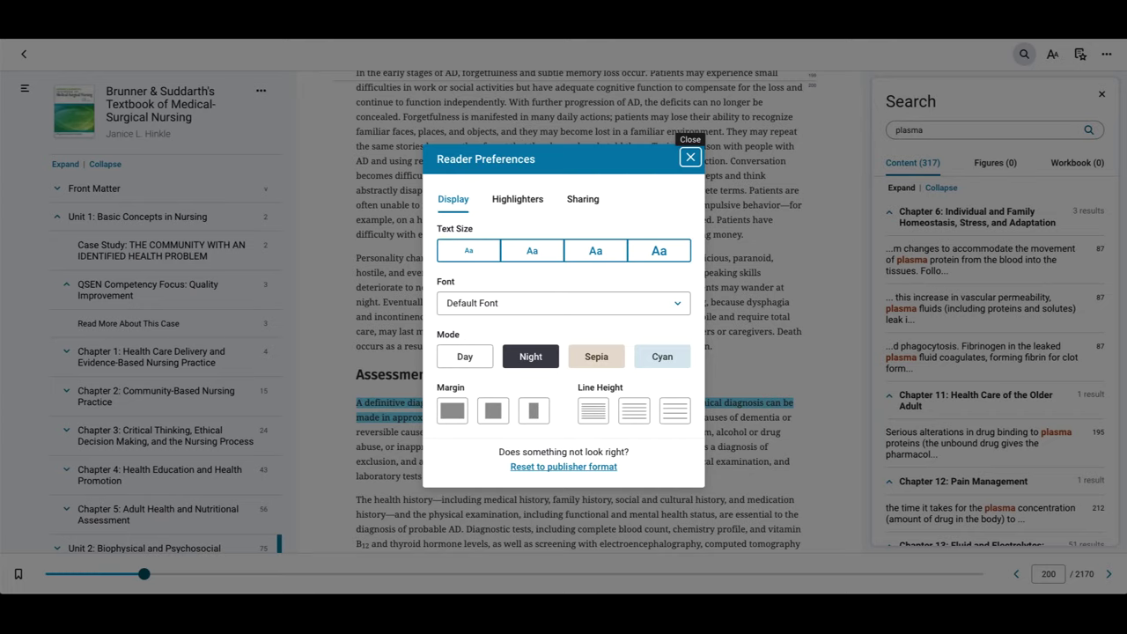
click(517, 200)
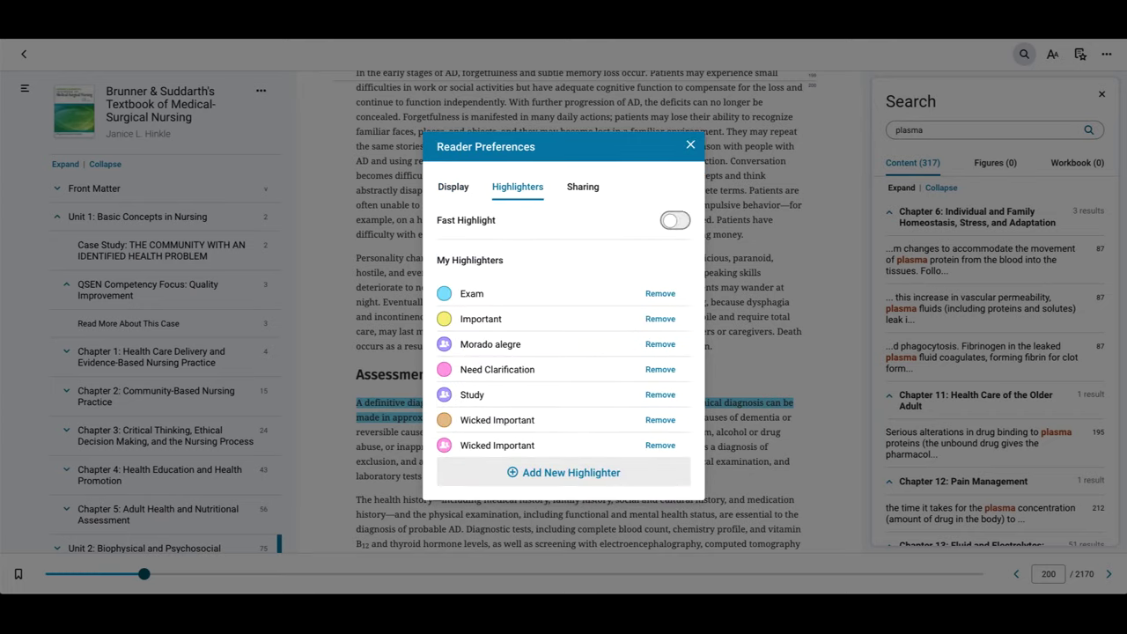
click(582, 187)
click(689, 182)
click(1106, 54)
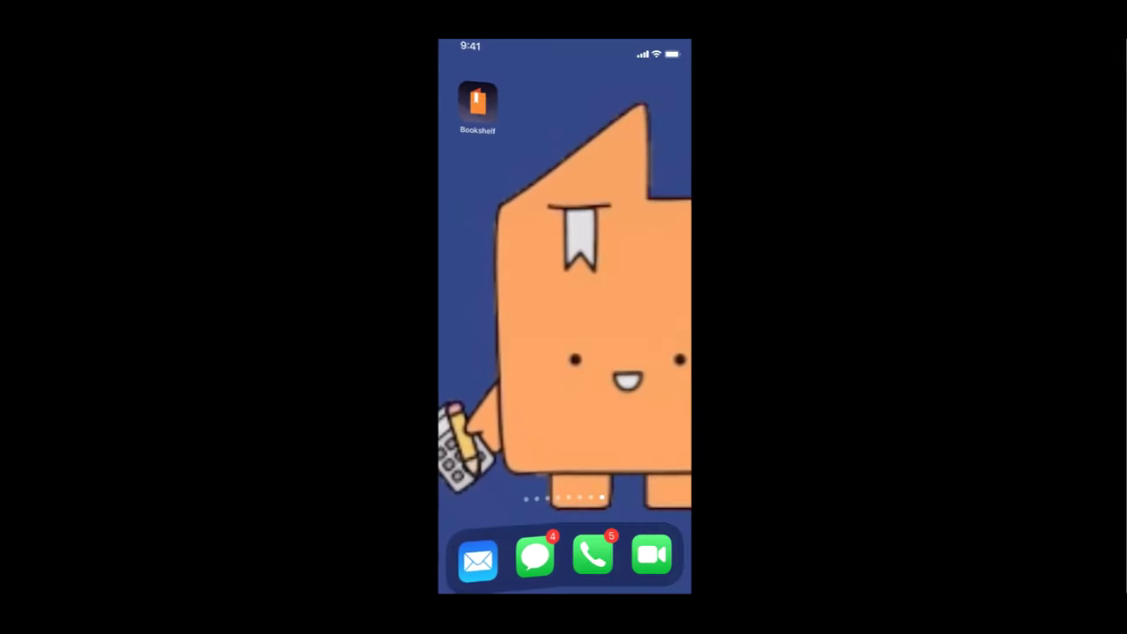
Switch to the Bookshelf mobile app and view the highlights and notes in the nursing textbook's workbook
click(475, 107)
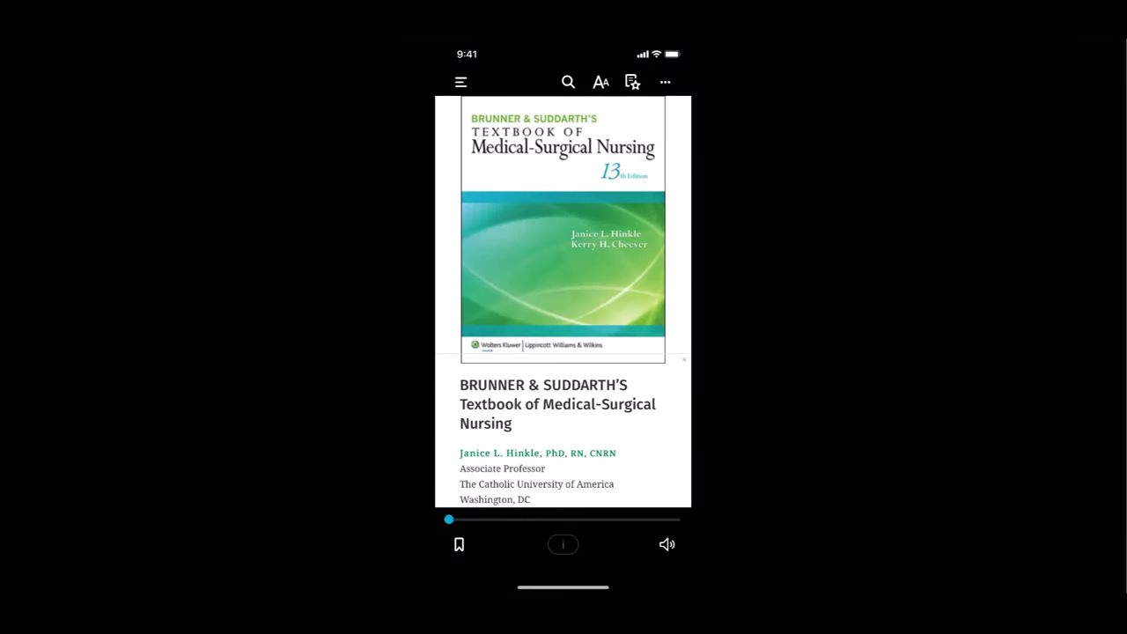
click(632, 82)
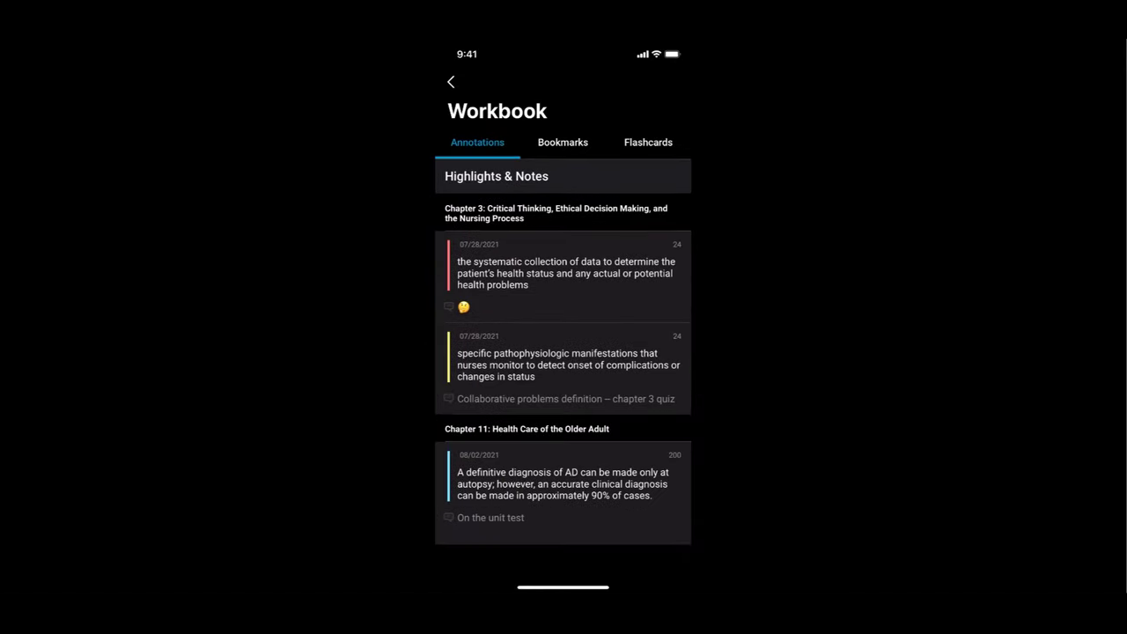